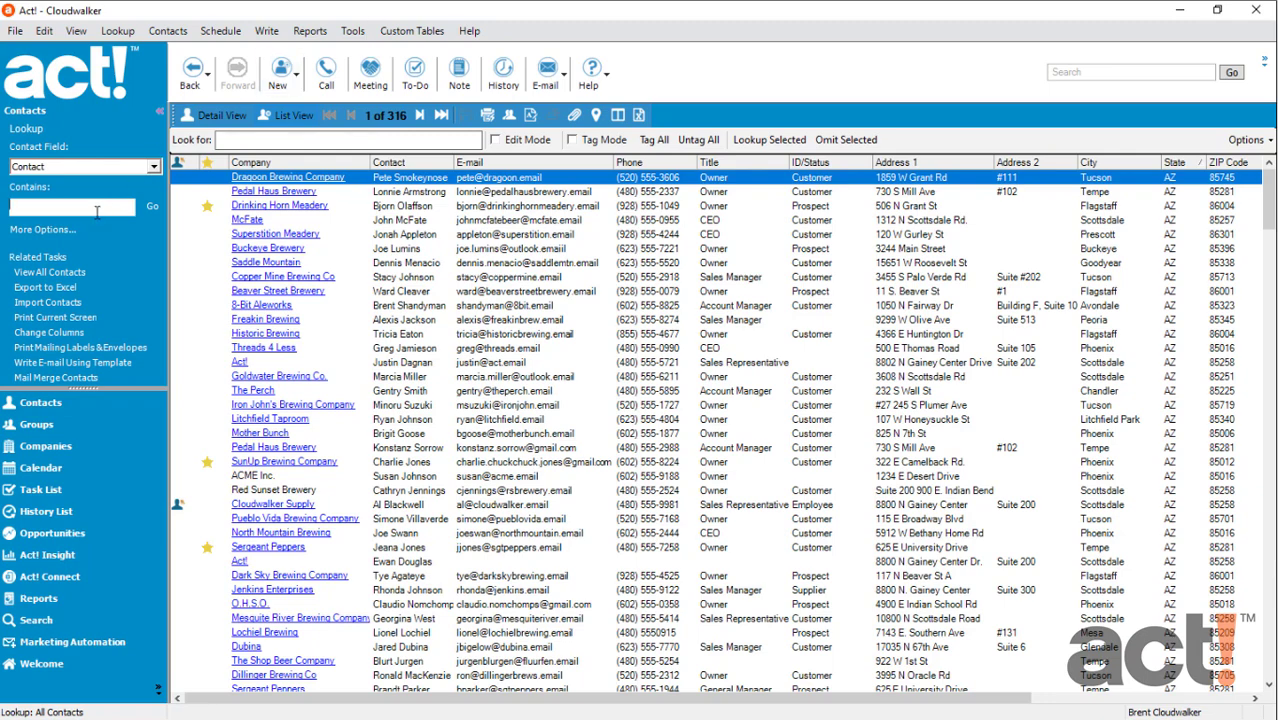
text(ki)
text(m jones)
key(Return)
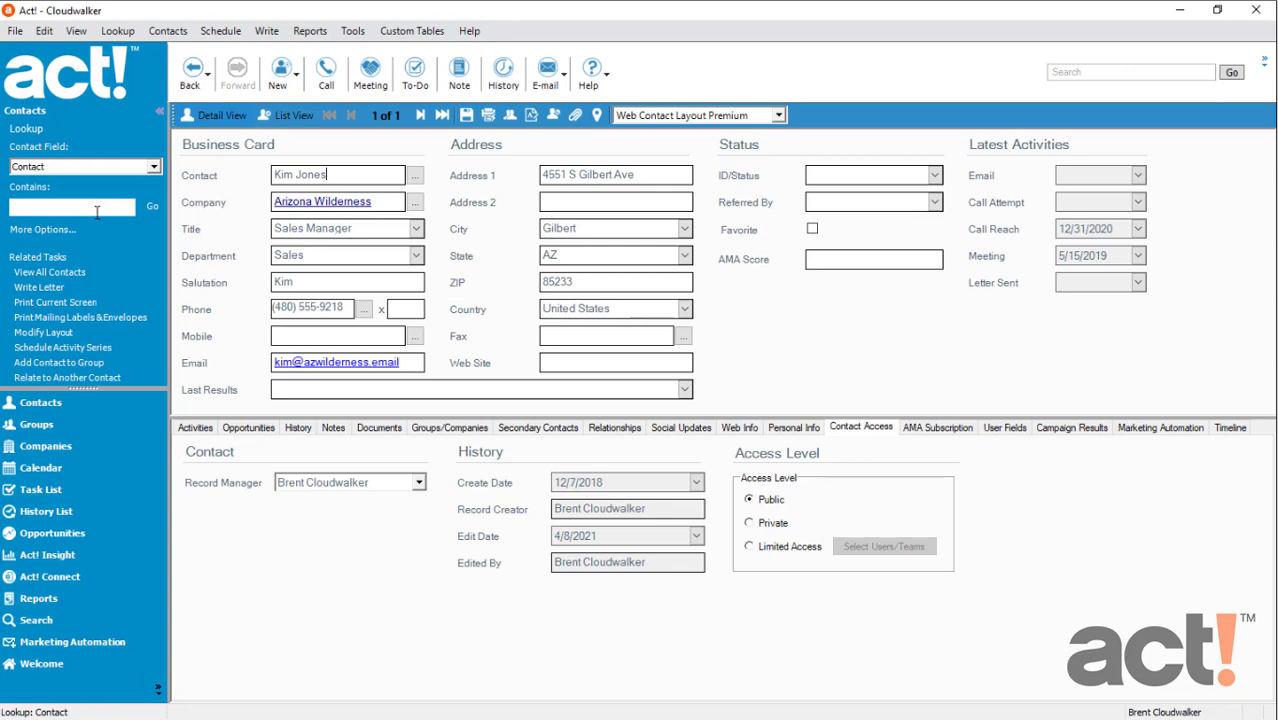
click(247, 428)
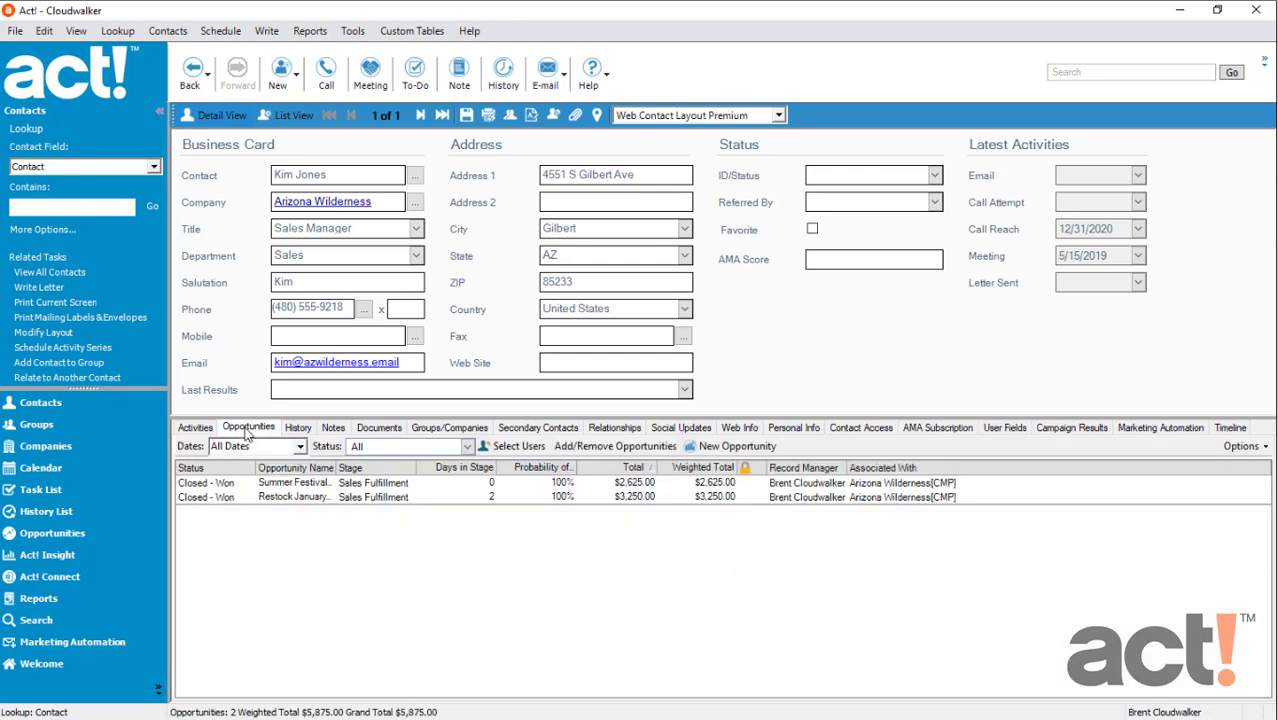
click(729, 446)
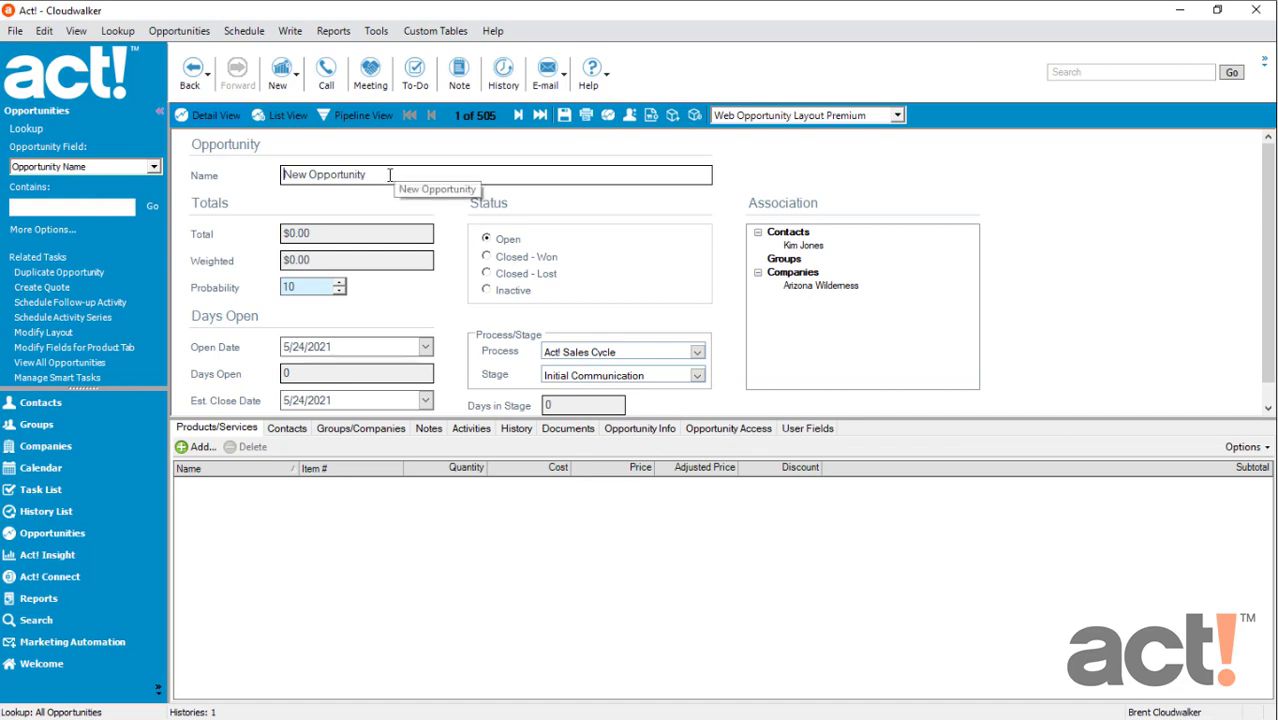
drag(403, 181, 282, 178)
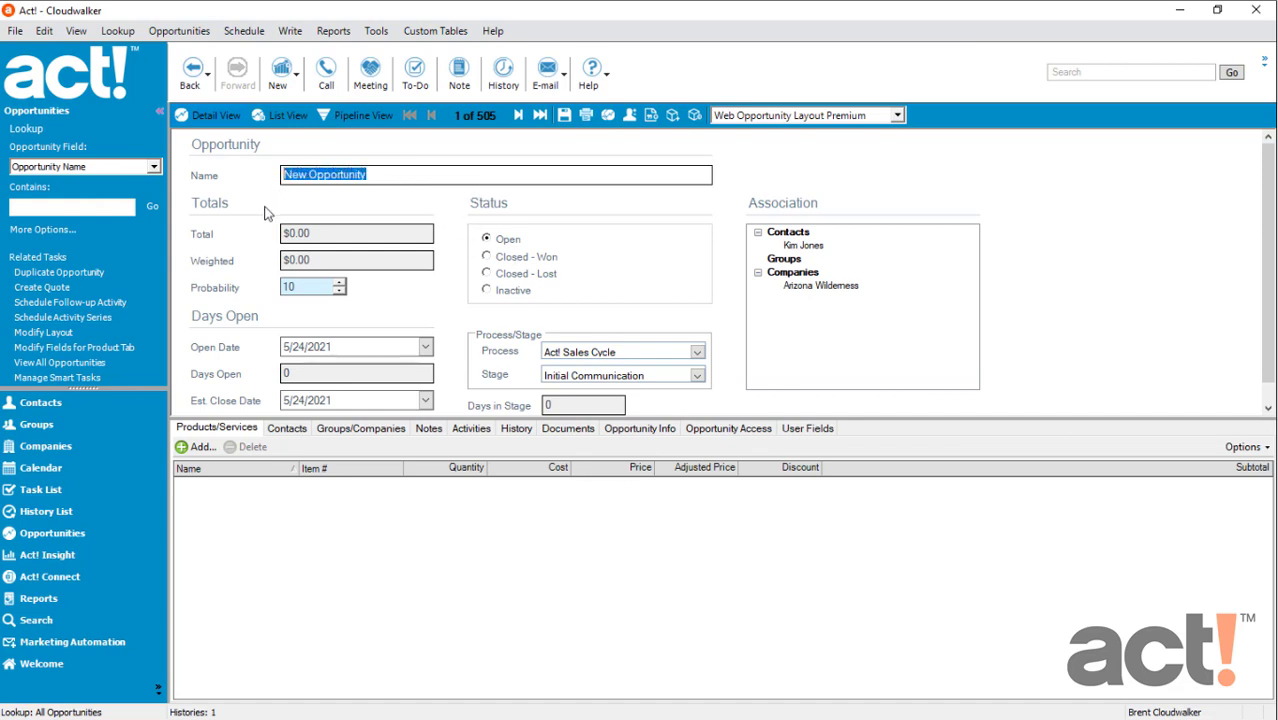
text(Summer )
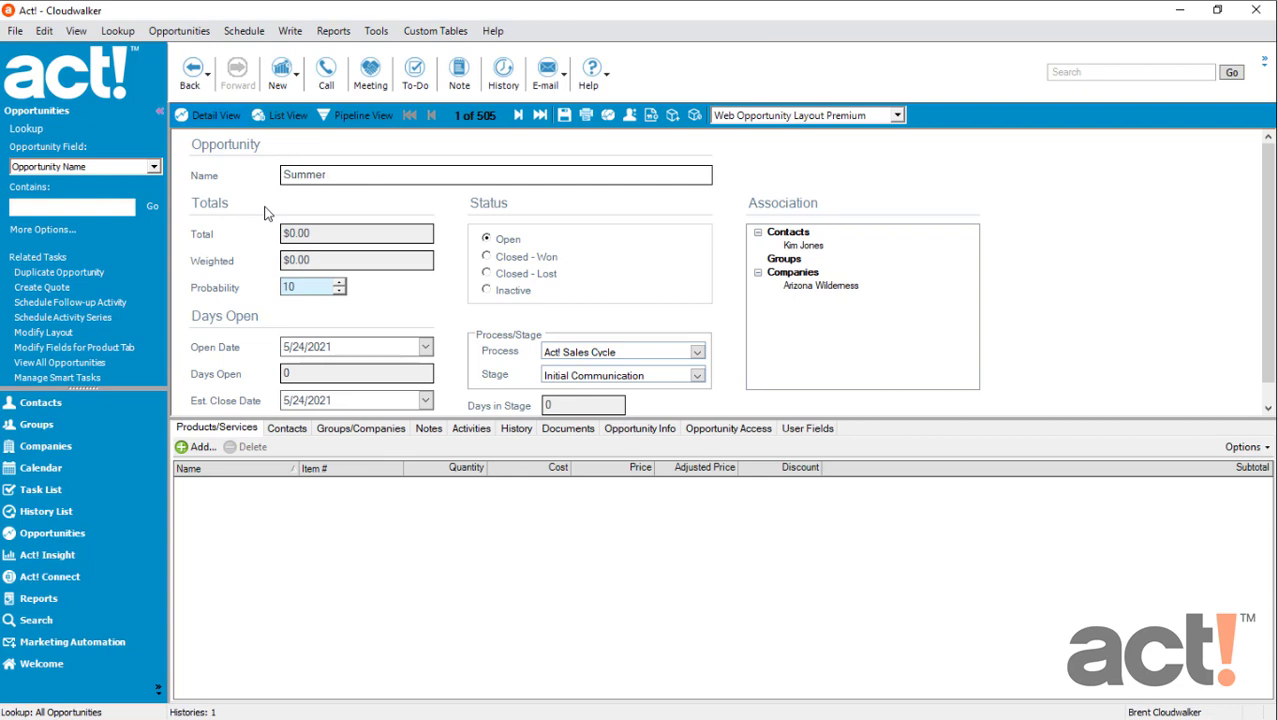
text(Fe)
text(stival 2021)
key(Tab)
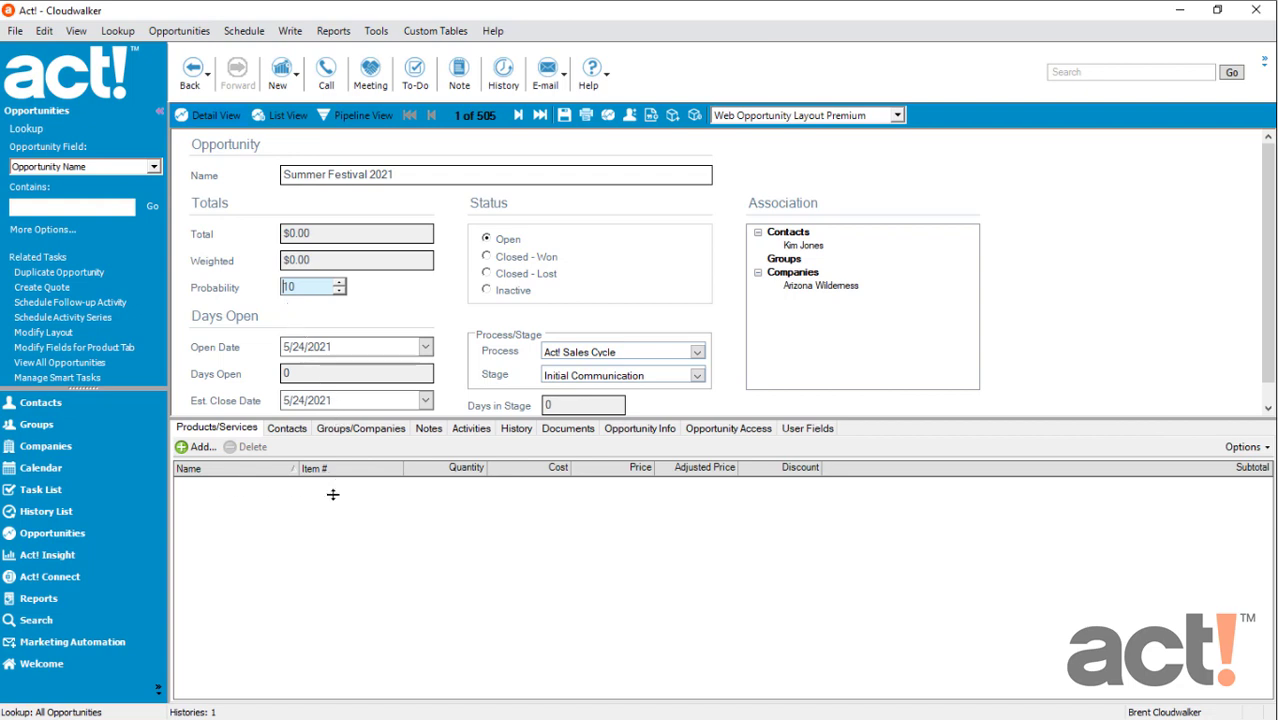
- Set the opportunity's estimated close date to June 30, 2021
drag(340, 420, 336, 494)
click(344, 401)
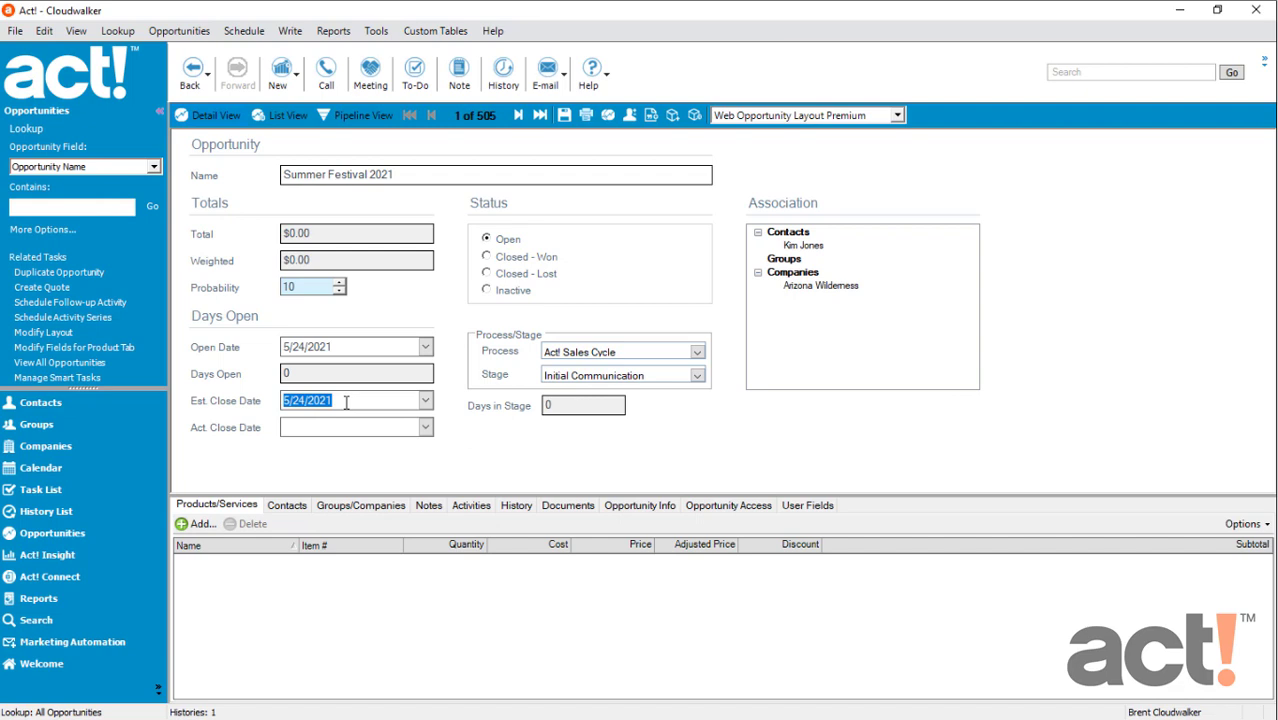
click(425, 400)
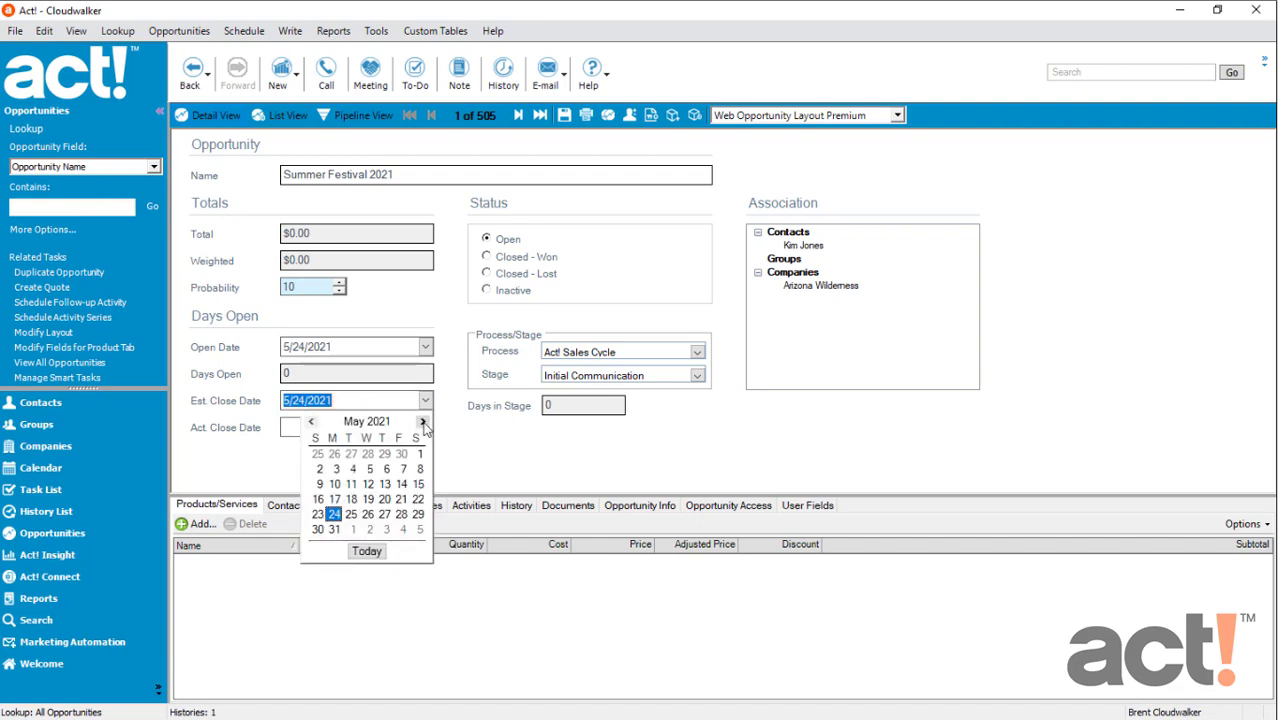
click(422, 421)
click(368, 514)
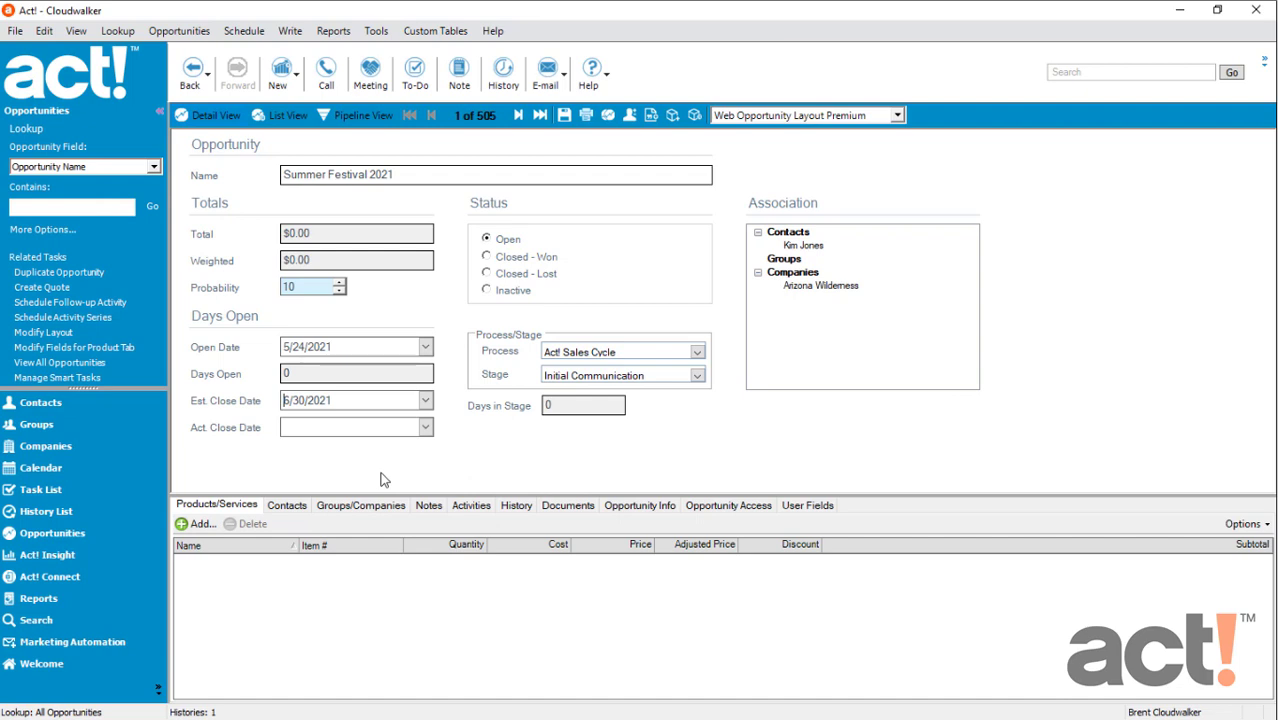
- Add 200 Pint Glass - 3 Color at $5.00 to the opportunity, totaling $1,000
click(224, 512)
click(201, 524)
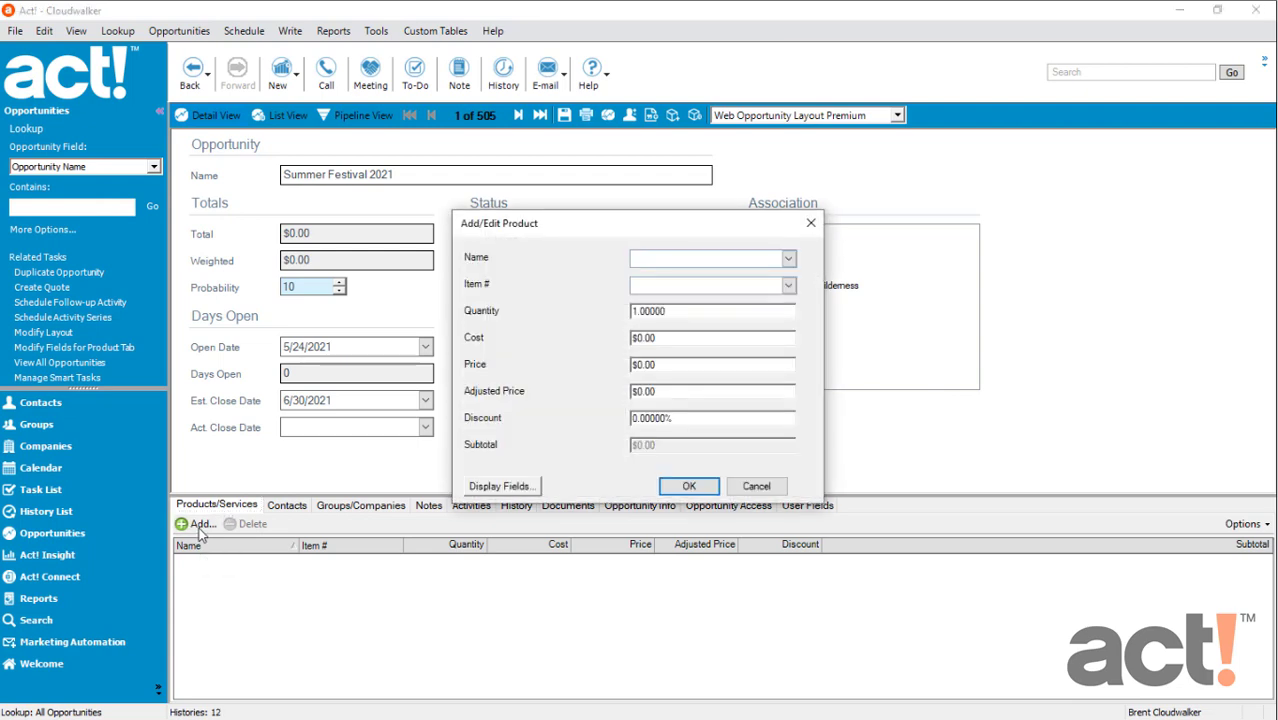
click(788, 258)
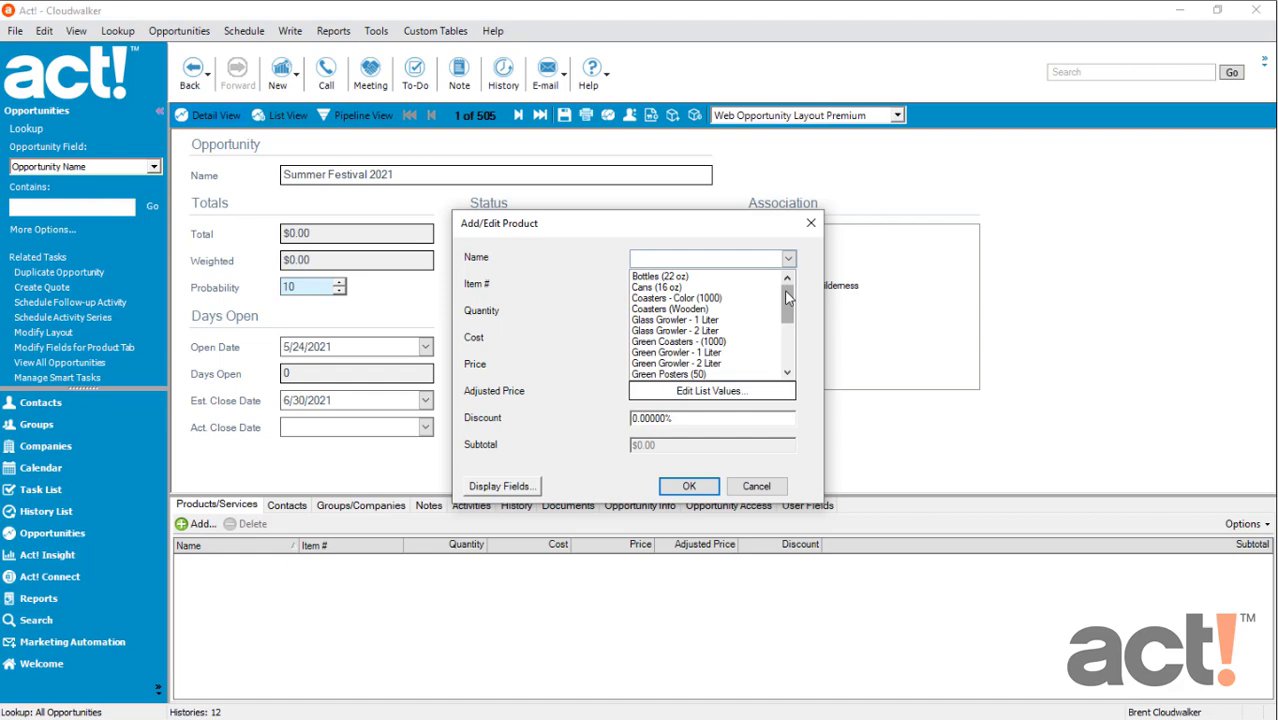
drag(784, 294, 778, 325)
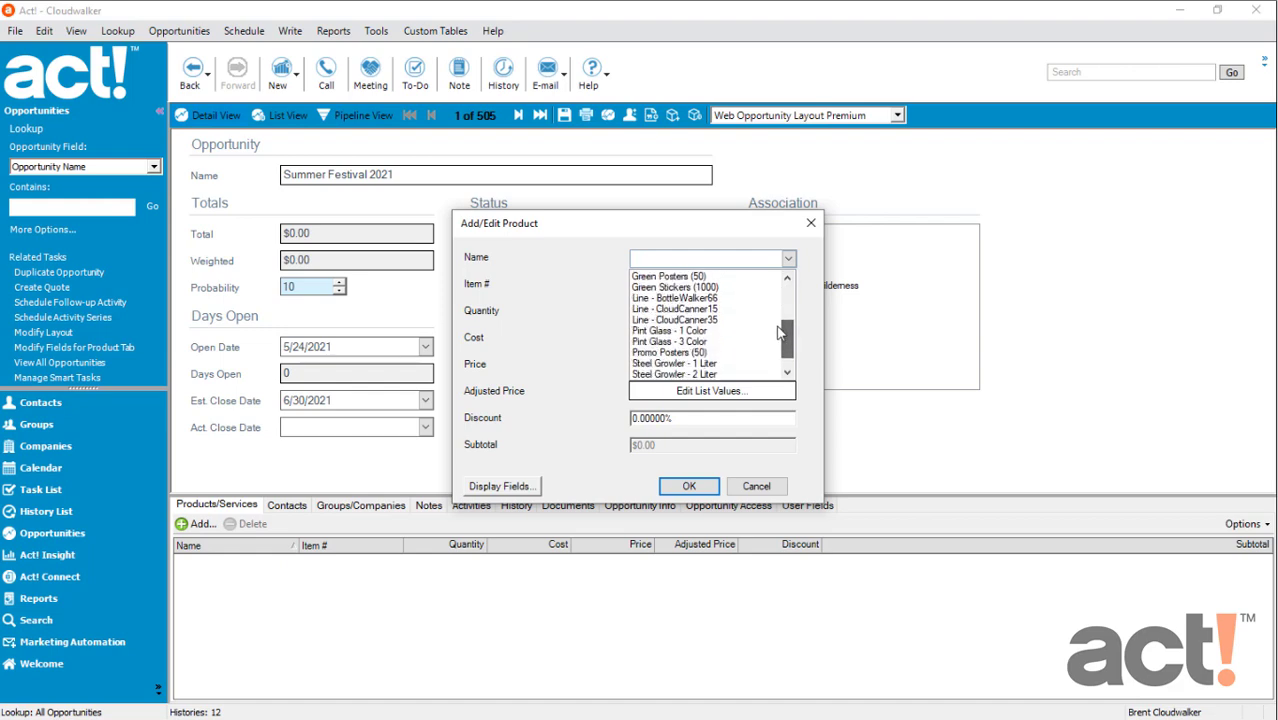
click(690, 339)
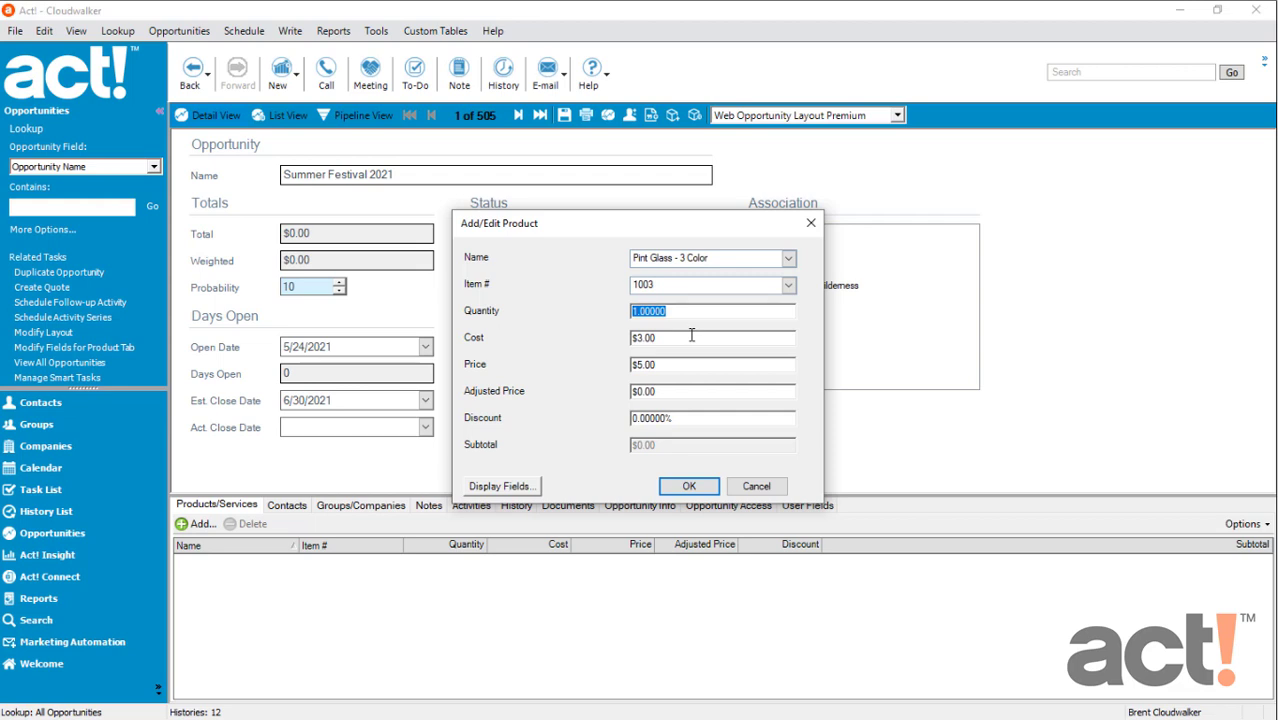
text(200)
key(Tab)
click(688, 486)
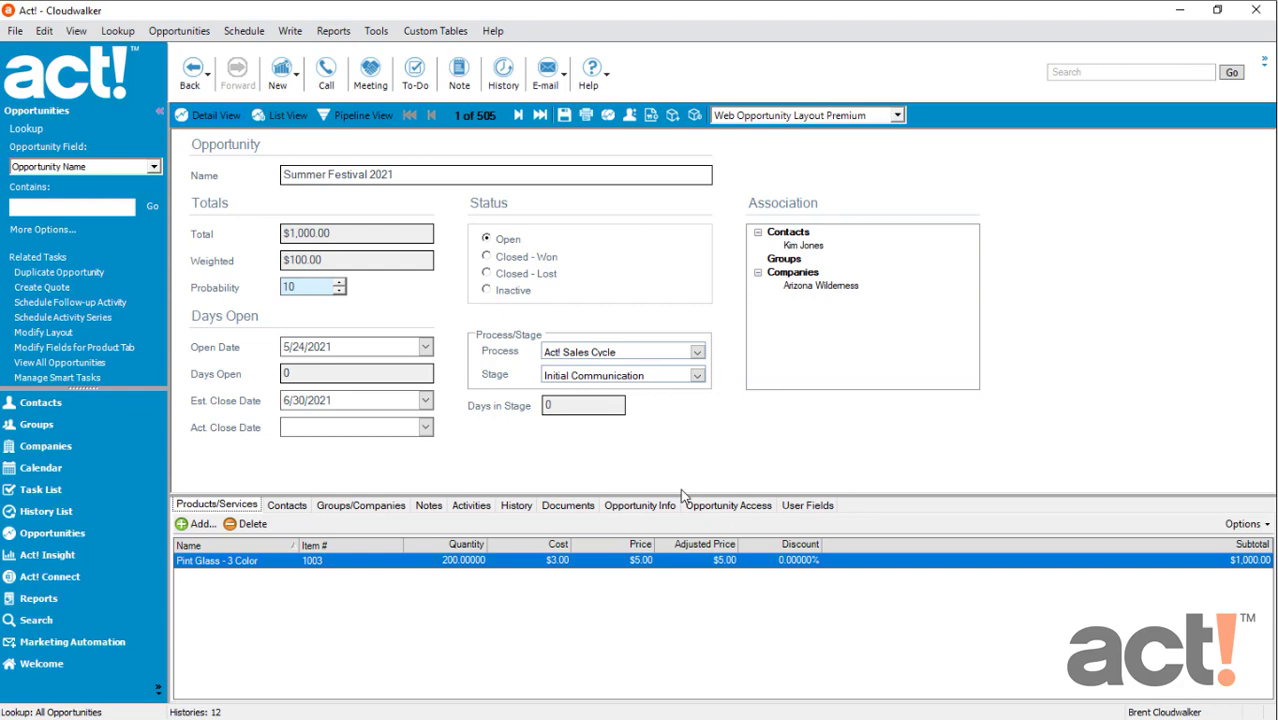
- Add 150 Glass Growler - 2 Liter at $4.00, raising the total to $1,600
click(197, 524)
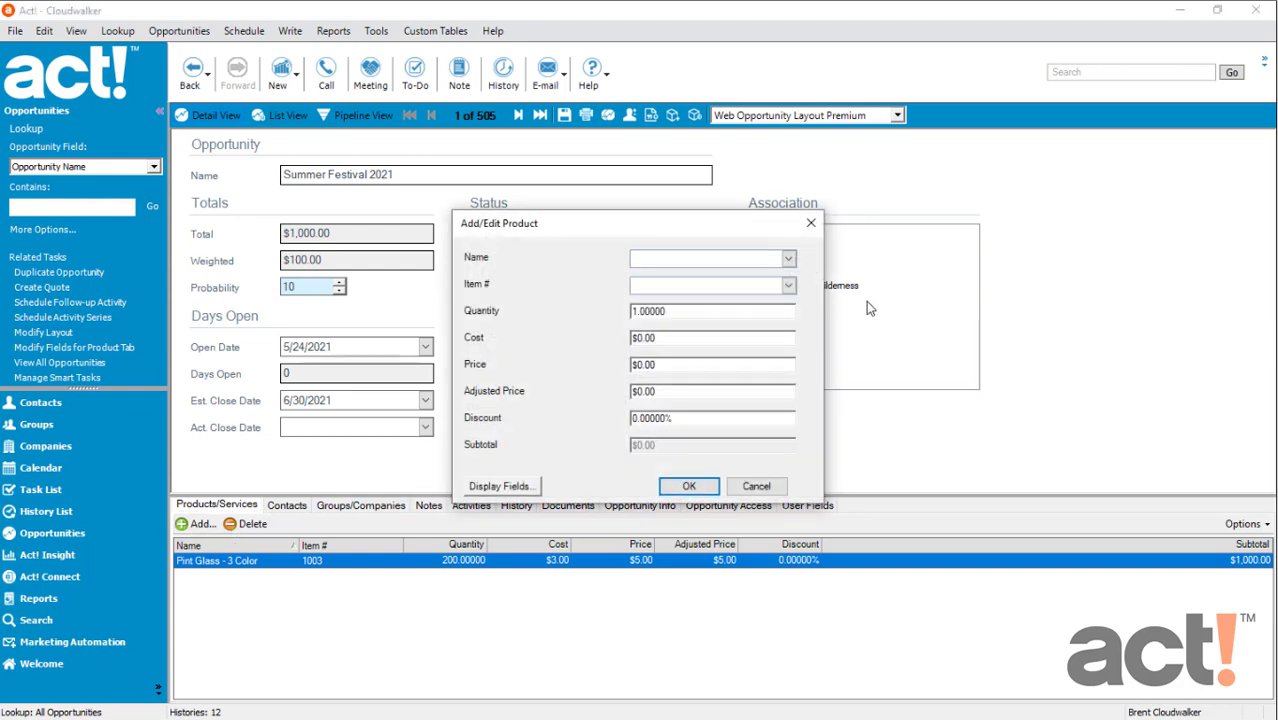
click(788, 258)
mouse_move(787, 295)
mouse_down()
mouse_move(787, 329)
mouse_move(787, 317)
mouse_up()
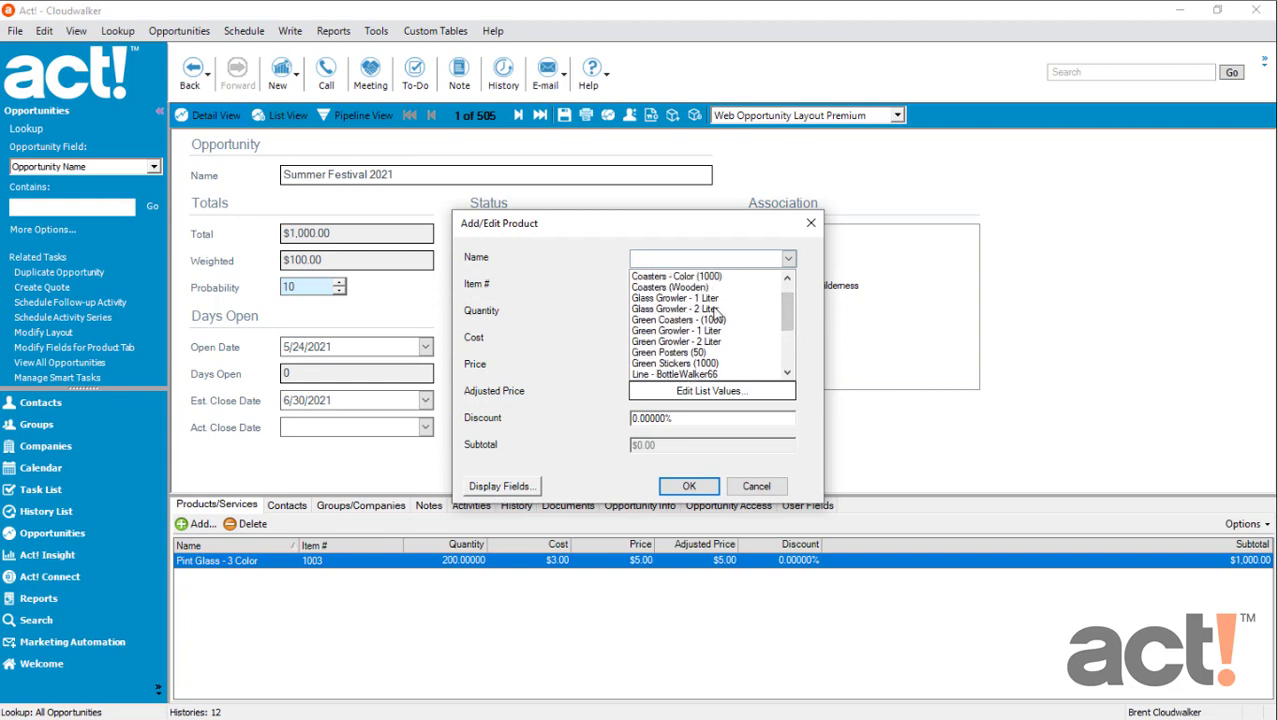
click(714, 309)
double_click(718, 311)
text(15)
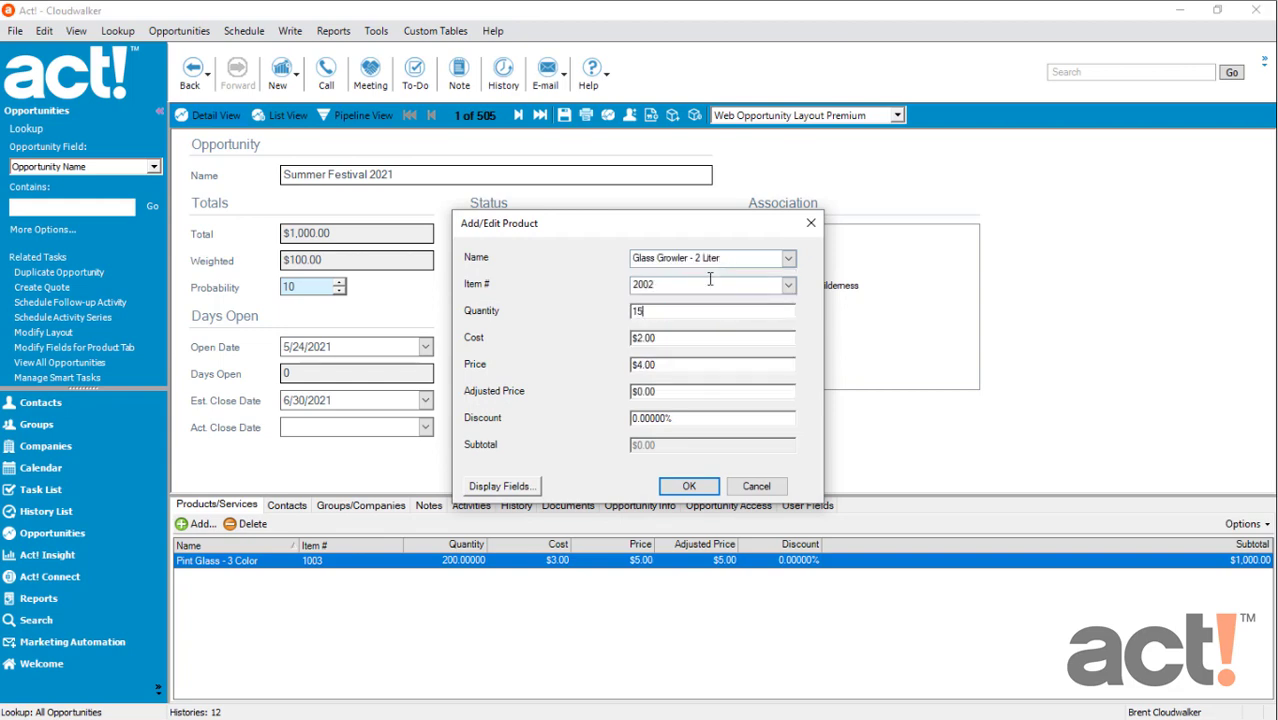
text(0)
key(Tab)
click(688, 485)
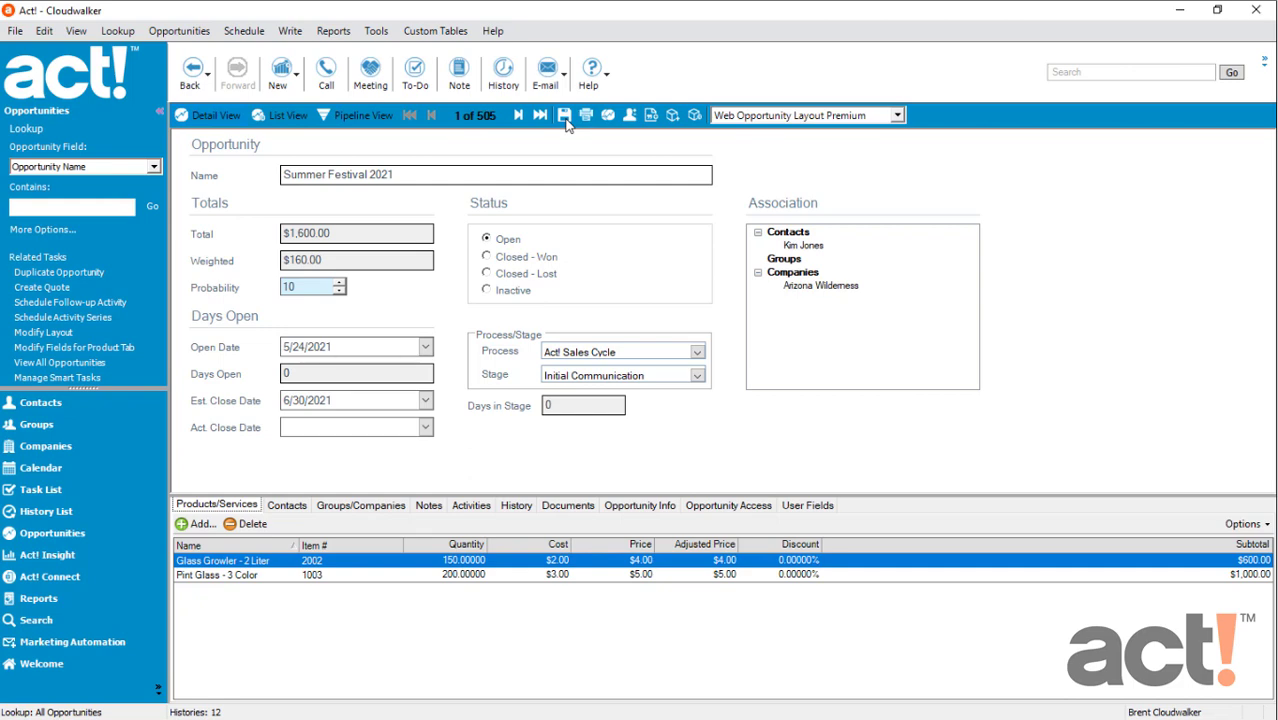
- Create a Word quote from the Summer Festival 2021 opportunity
click(650, 118)
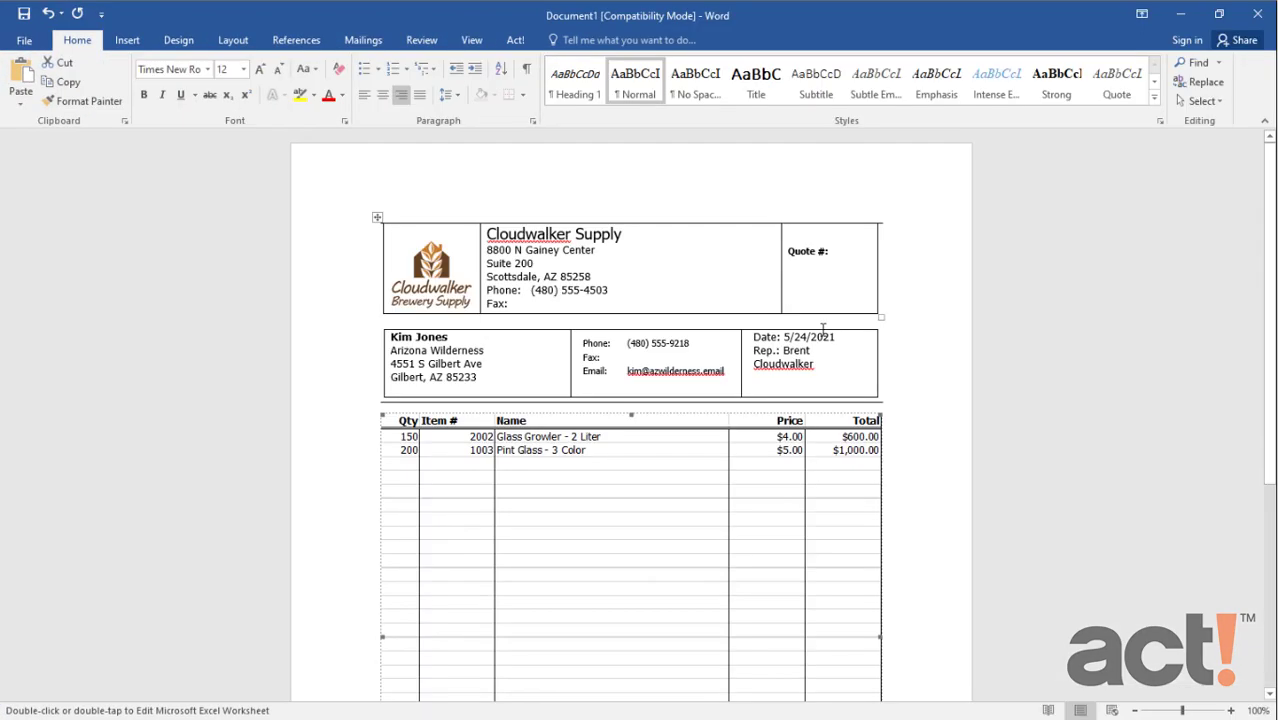
- Scroll the Word quote to see the product lines and $1,600.00 total
scroll(847, 355, down, 3)
scroll(847, 357, down, 2)
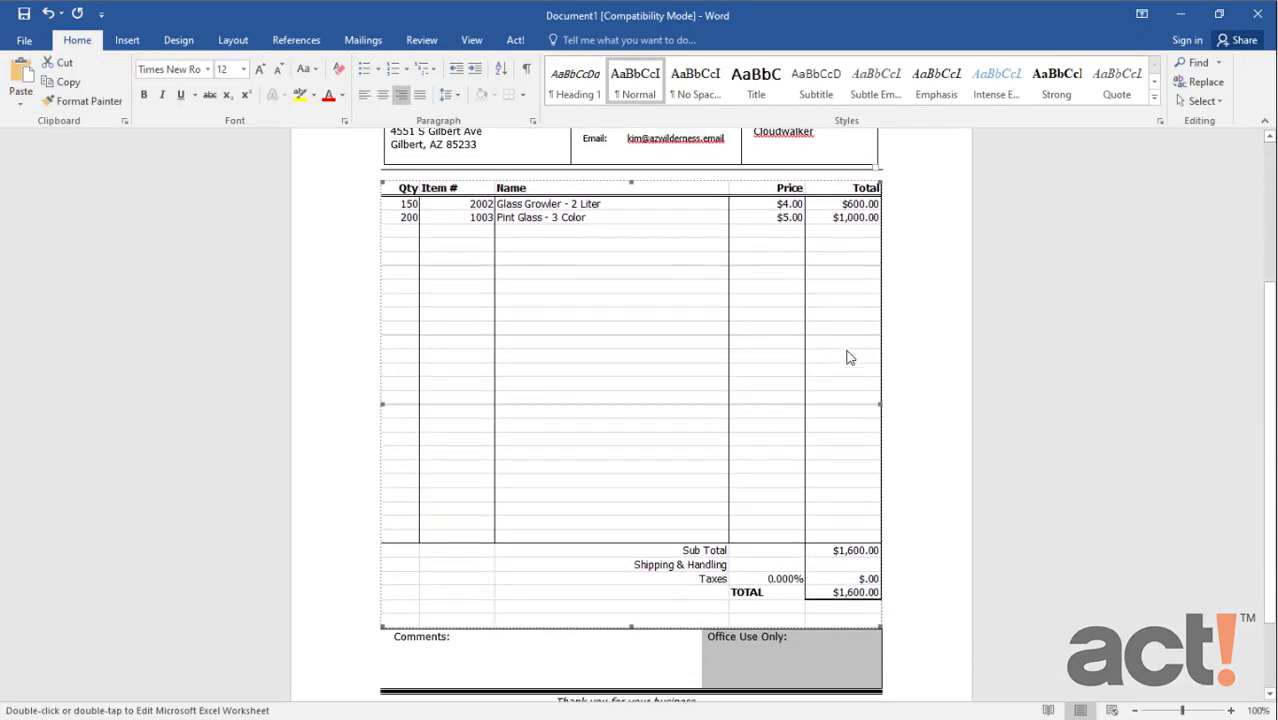